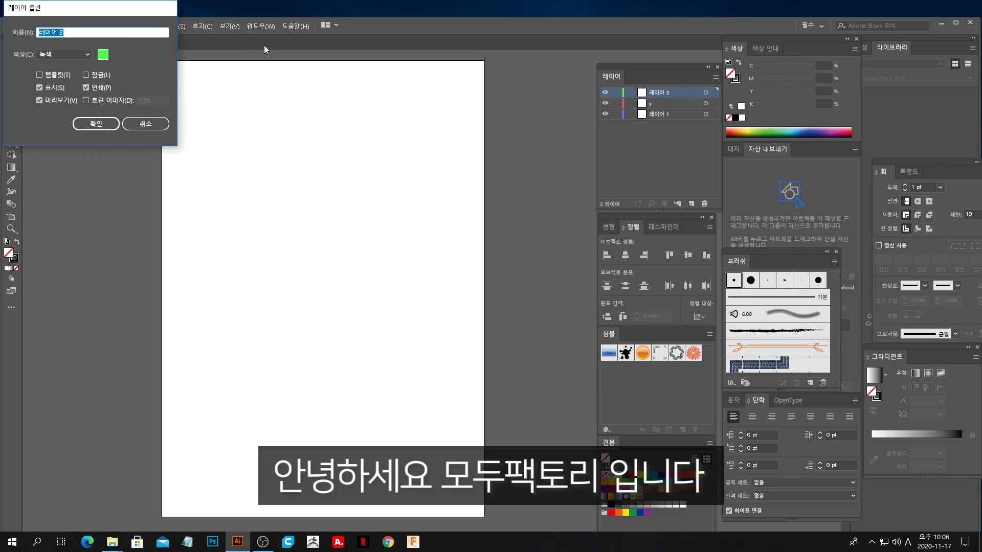
Step: Name the new layer "x" and draw a vertical line spanning the artboard's full height on layer y
type("x")
key("Return")
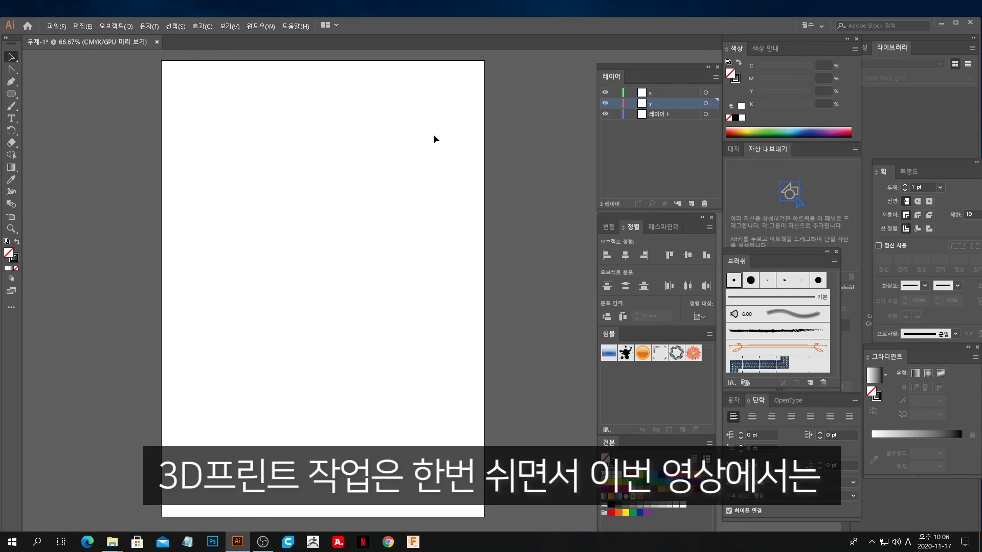
left_click(287, 61)
left_click(287, 516)
Step: Draw a horizontal line across the artboard's full width on layer x
left_click(654, 94)
left_click(161, 282)
left_click(484, 283)
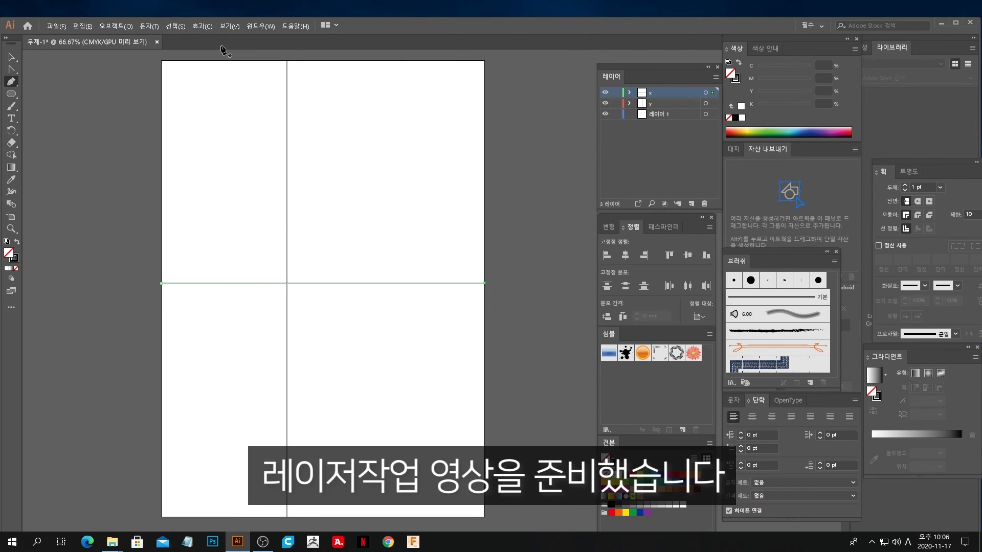
Step: Center the vertical line horizontally and the horizontal line vertically on the artboard
left_click(288, 88)
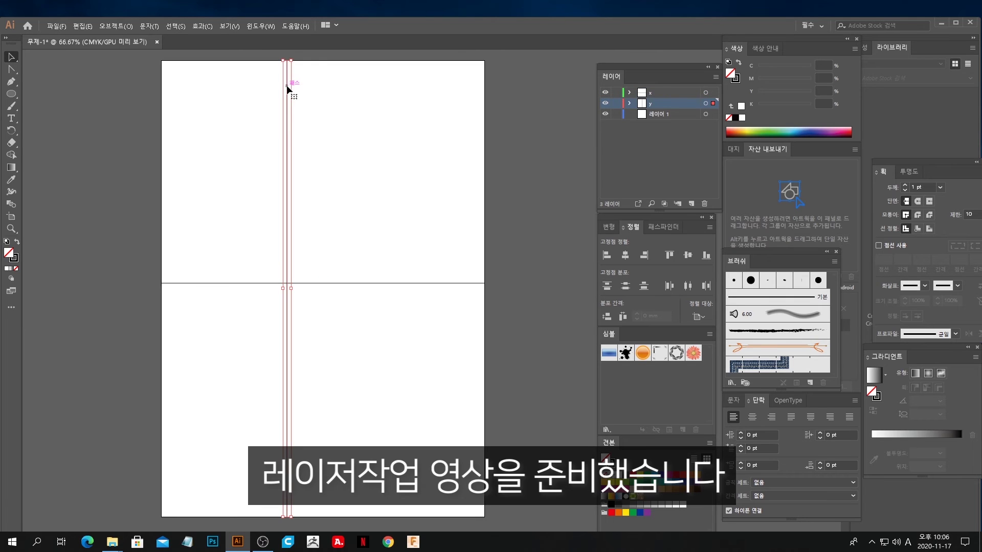
left_click(712, 330)
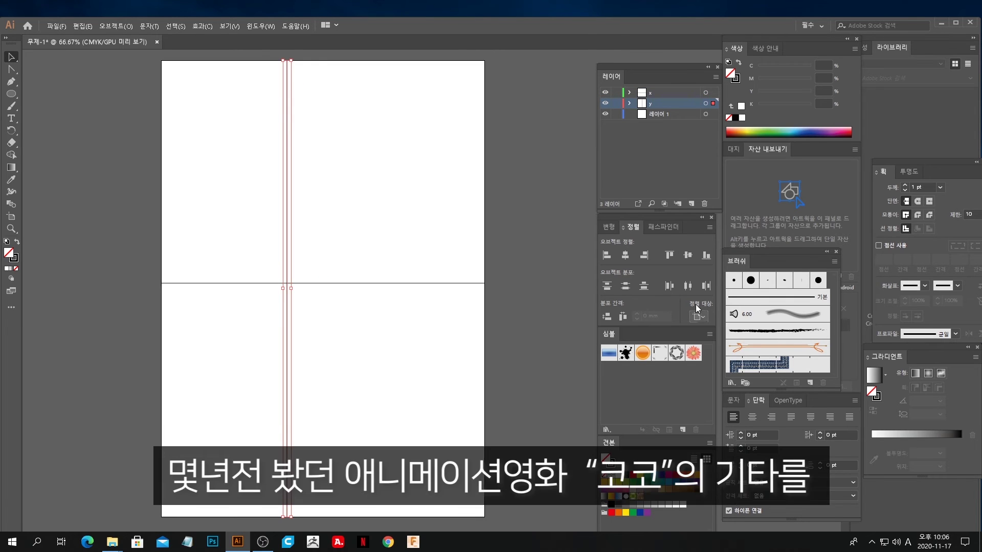
left_click(626, 255)
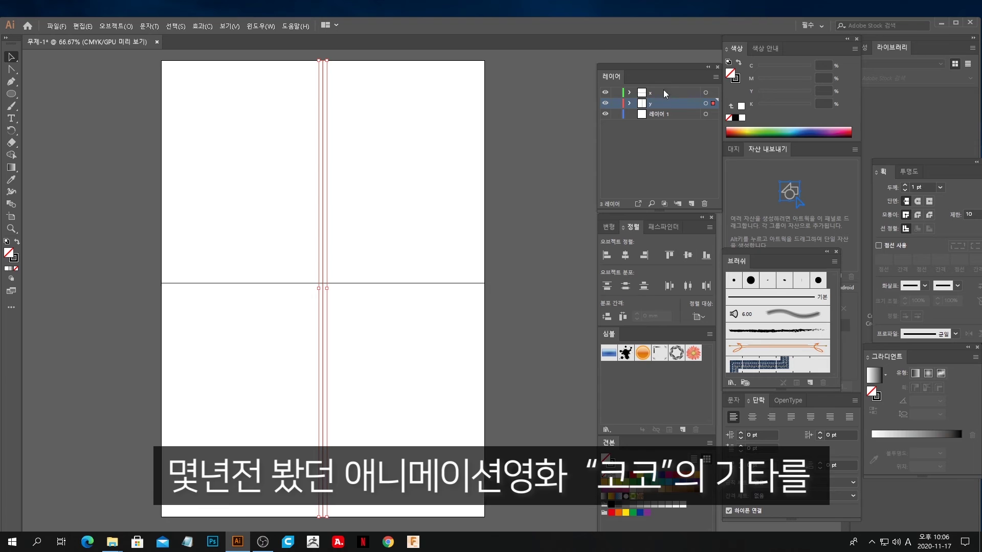
left_click(663, 92)
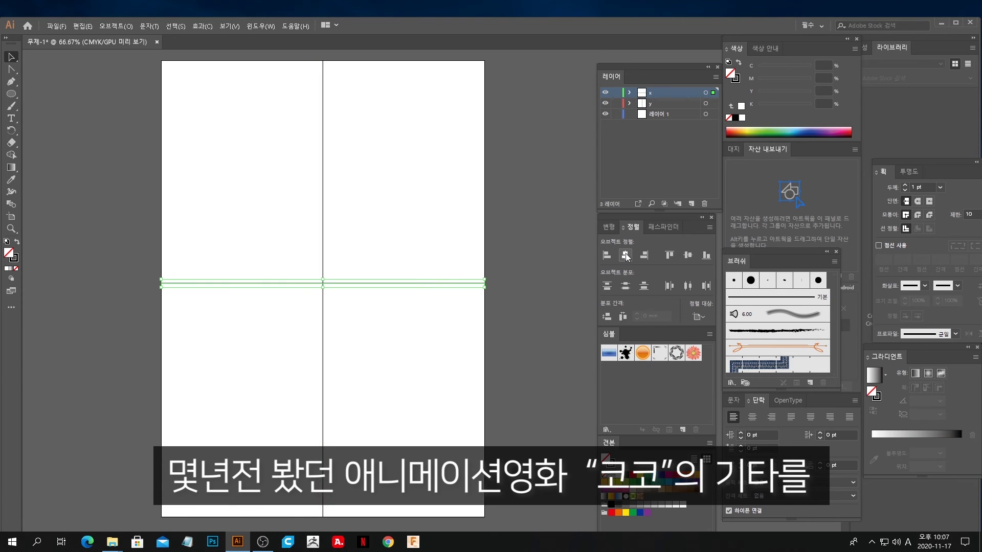
left_click(688, 255)
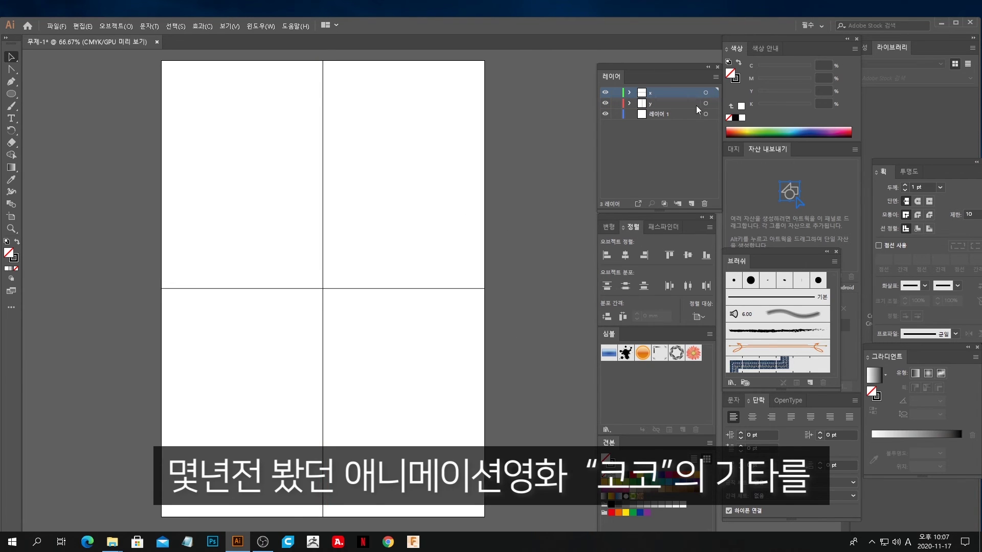
Step: Apply a Transform effect to the whole of layer x that makes a mirrored copy across the vertical center line
left_click(705, 92)
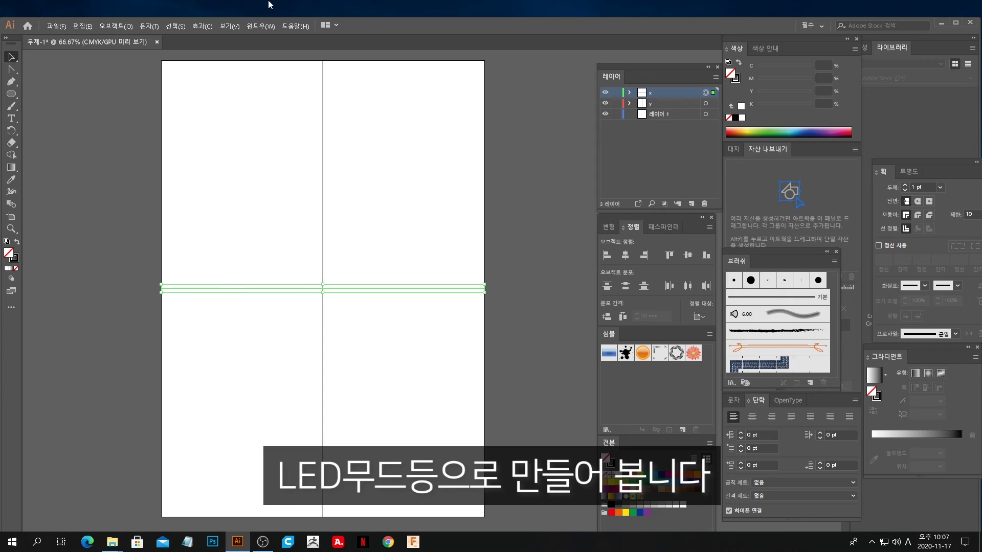
left_click(202, 26)
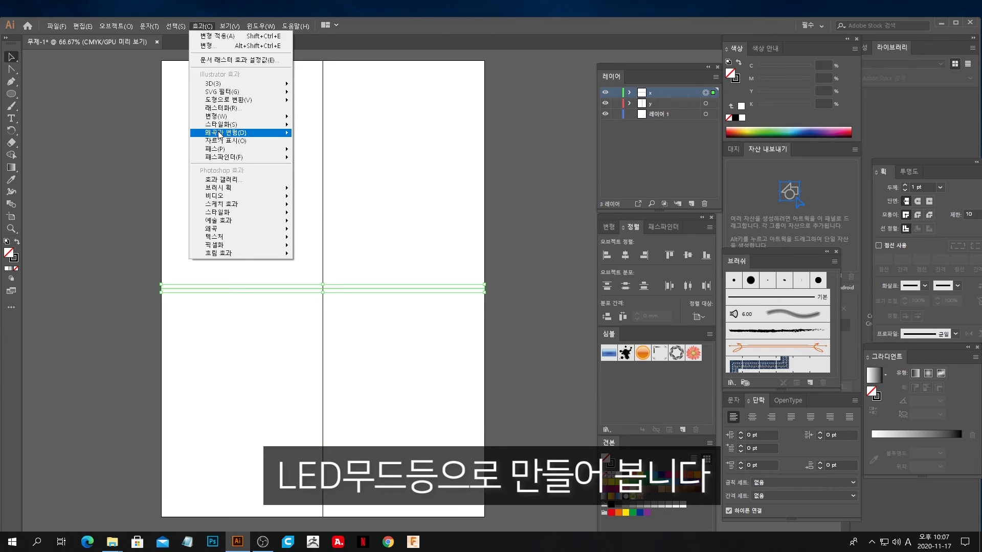
mouse_move(220, 135)
left_click(322, 149)
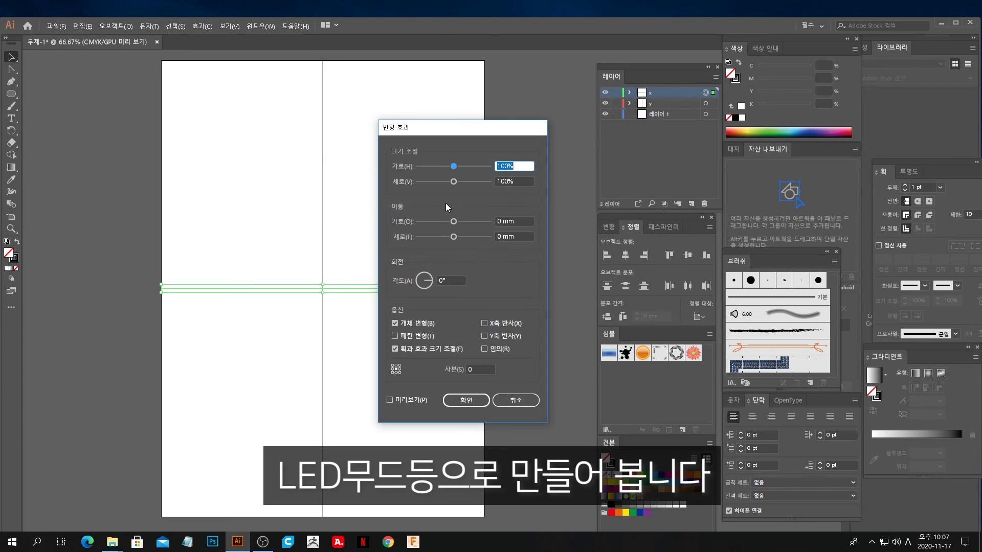
double_click(481, 368)
left_click(466, 400)
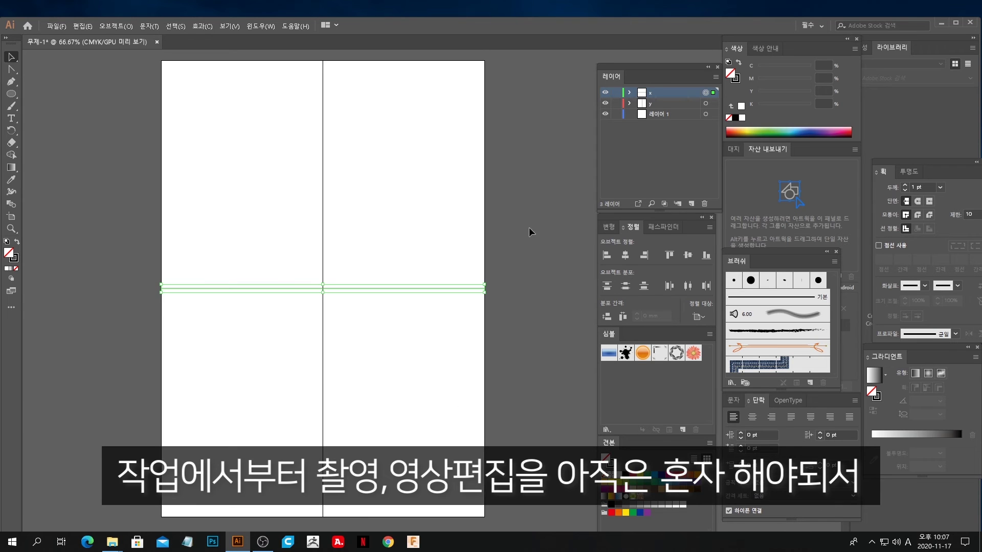
Step: Test the mirror effect by drawing a zigzag path with the Pen tool on the right half of the artboard
left_click(16, 83)
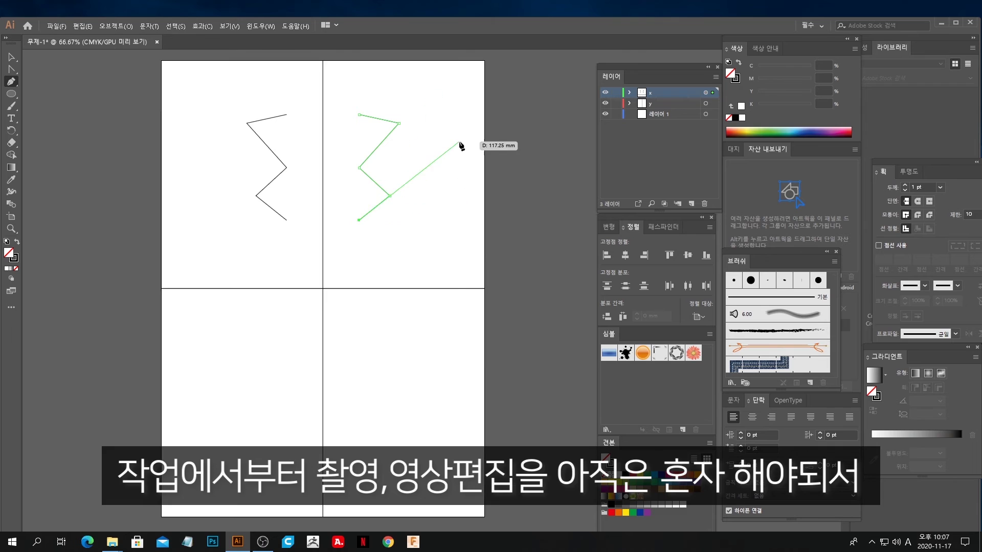
key("v")
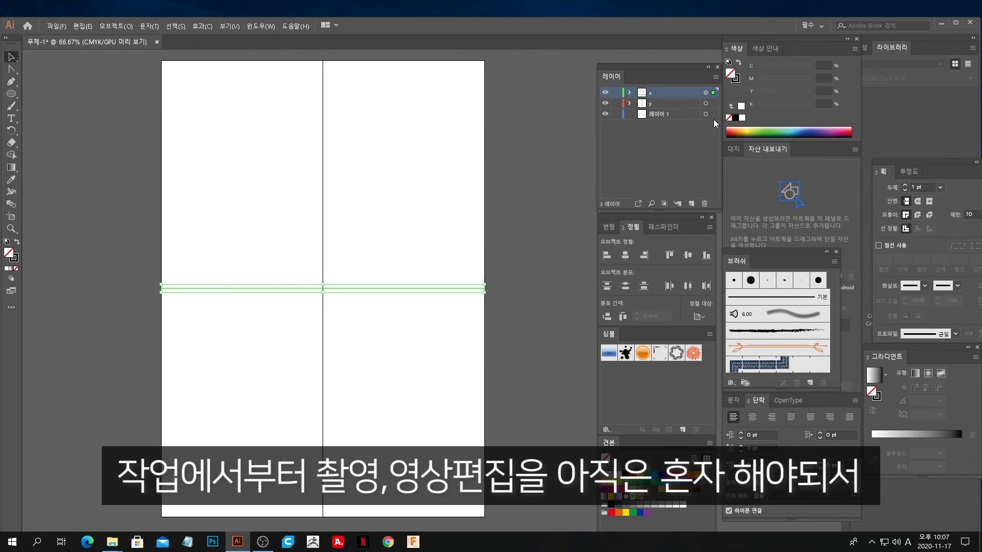
Step: Place the image 코코기타.jpg onto the artboard in layer 레이어 1
left_click(657, 115)
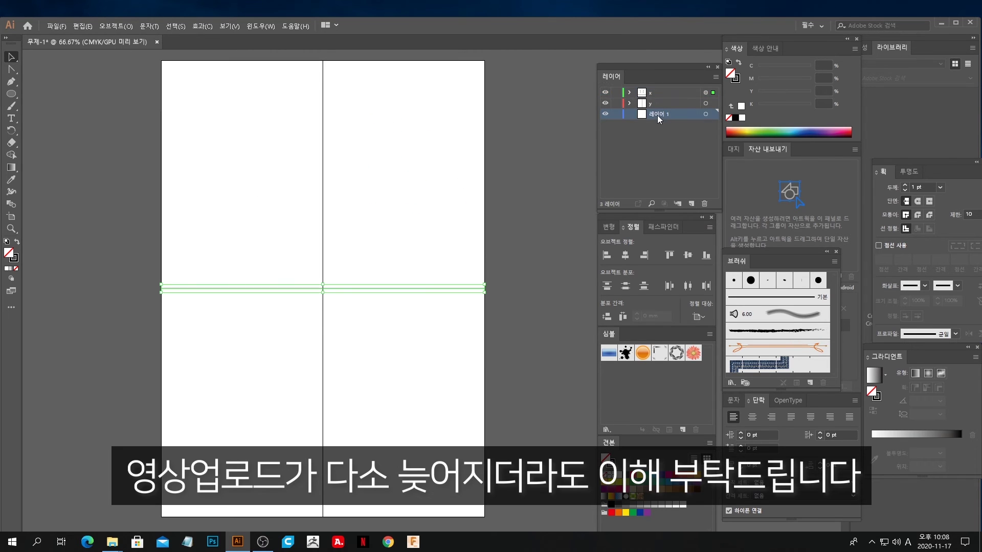
left_click(54, 25)
left_click(110, 190)
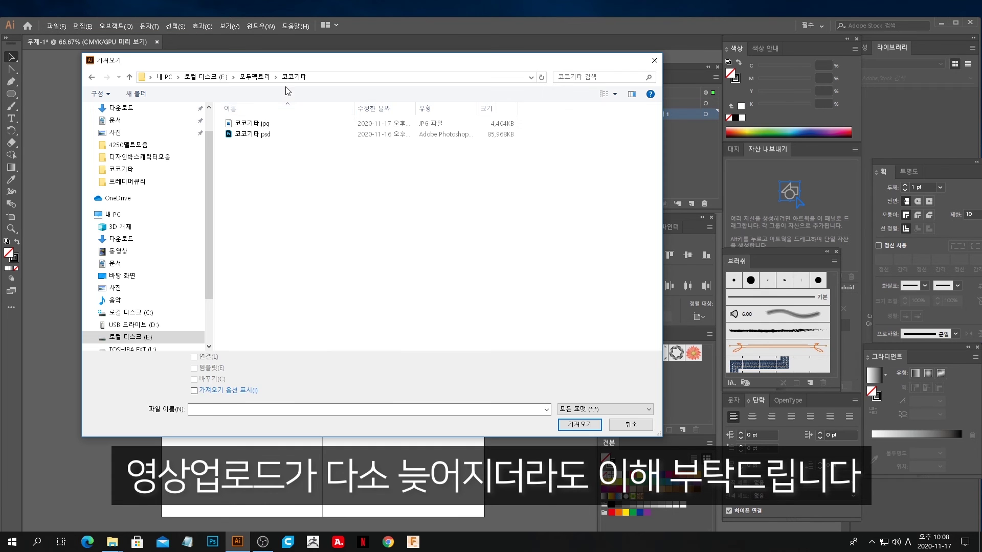
left_click(322, 123)
left_click(579, 424)
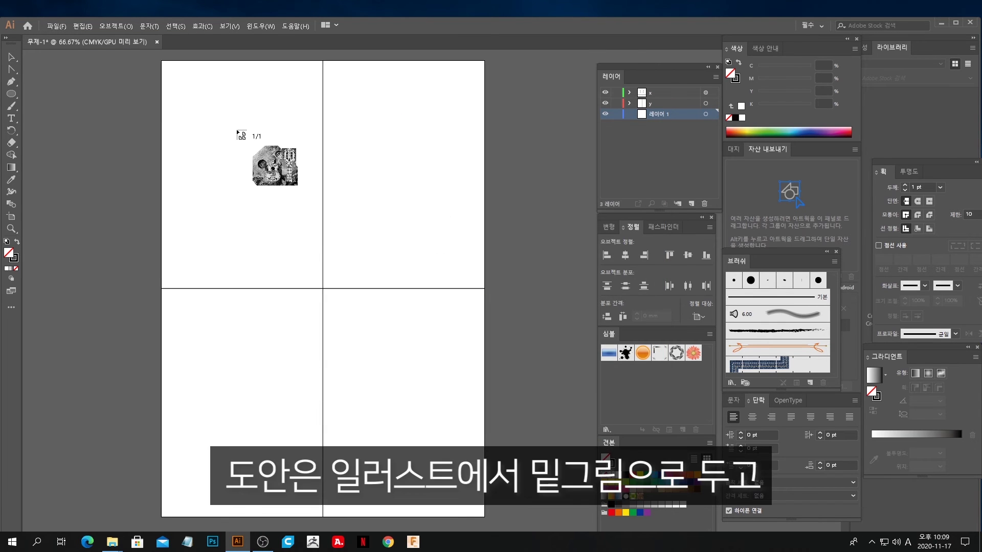
left_click(229, 125)
Step: Scale the placed guitar image down and move it up over the artboard
left_click(537, 303, "alt")
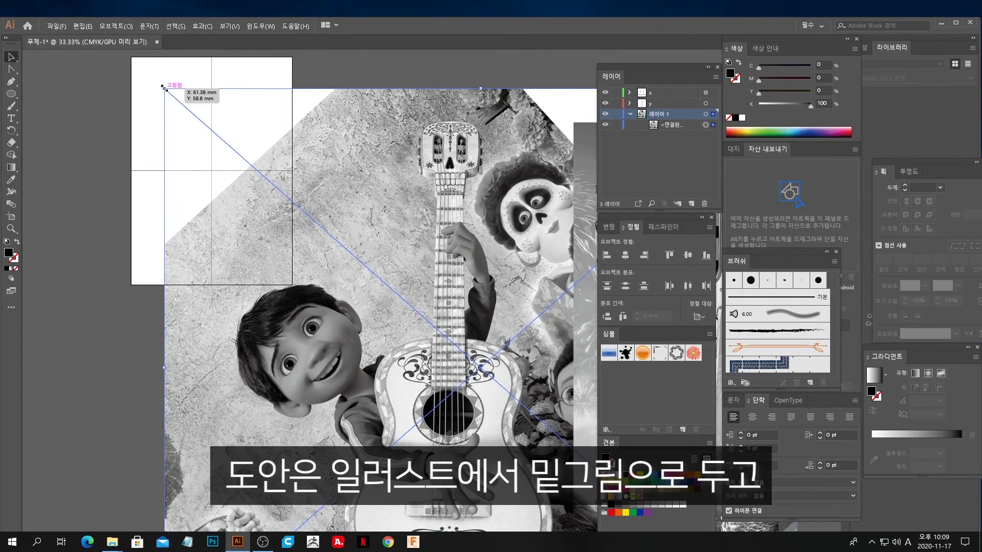
left_click_drag(164, 88, 386, 293)
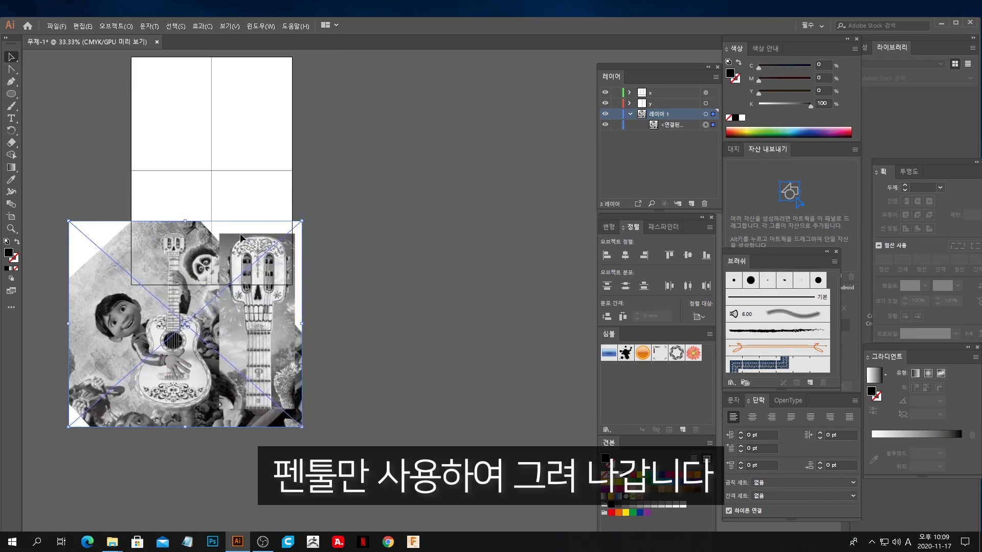
left_click_drag(226, 250, 237, 106)
Step: Reposition the image so the guitar's headstock and neck are centered on the vertical center line
left_click(66, 162)
left_click(10, 228)
key("ctrl+equal")
key("ctrl+equal")
key("ctrl+equal")
key("ctrl+equal")
left_click(11, 57)
left_click_drag(314, 254, 393, 186)
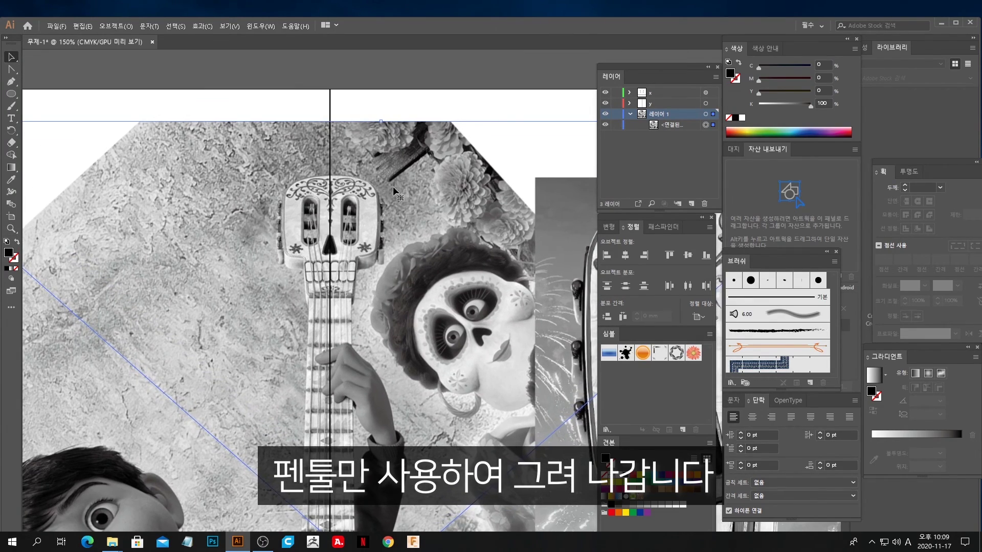
Step: Check the guitar body against the center lines, then lock the image layer 레이어 1 and make layer x active
scroll(392, 186, "down", 10)
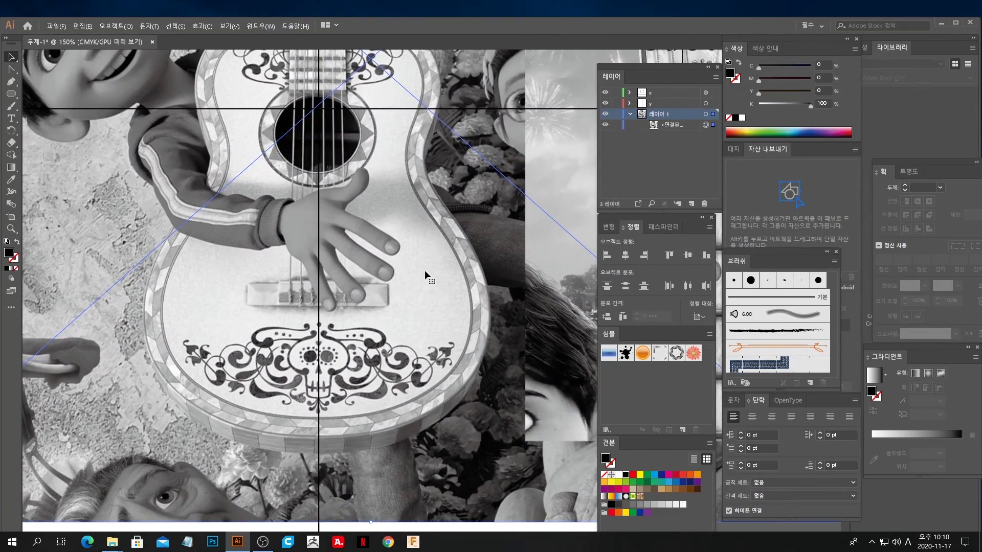
scroll(425, 270, "down", 3)
scroll(425, 269, "up", 2)
left_click(616, 113)
left_click(672, 92)
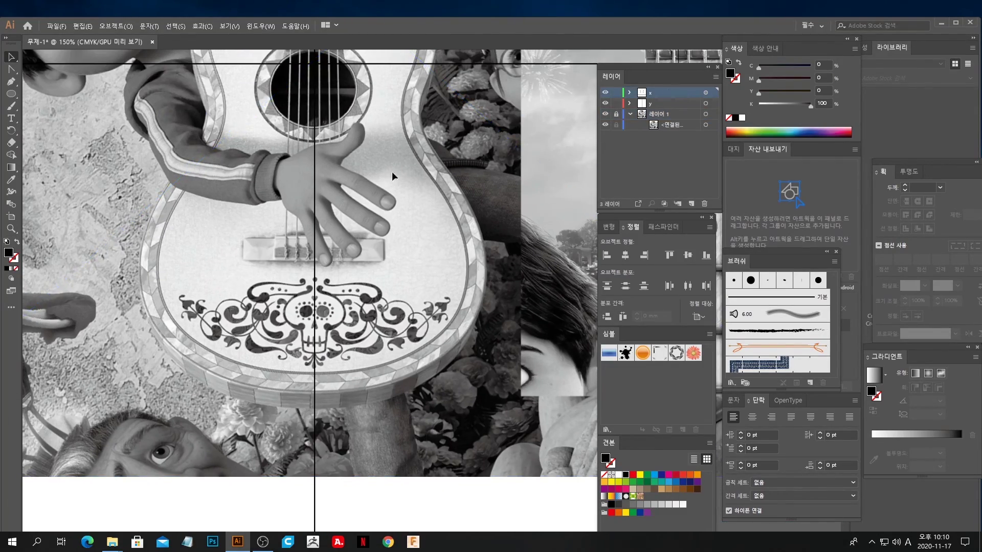
Step: Draw a small diamond with the Pen tool on the vertical center line, at the top of the headstock ornament
scroll(392, 171, "up", 10)
left_click(11, 228)
left_click_drag(311, 176, 445, 201)
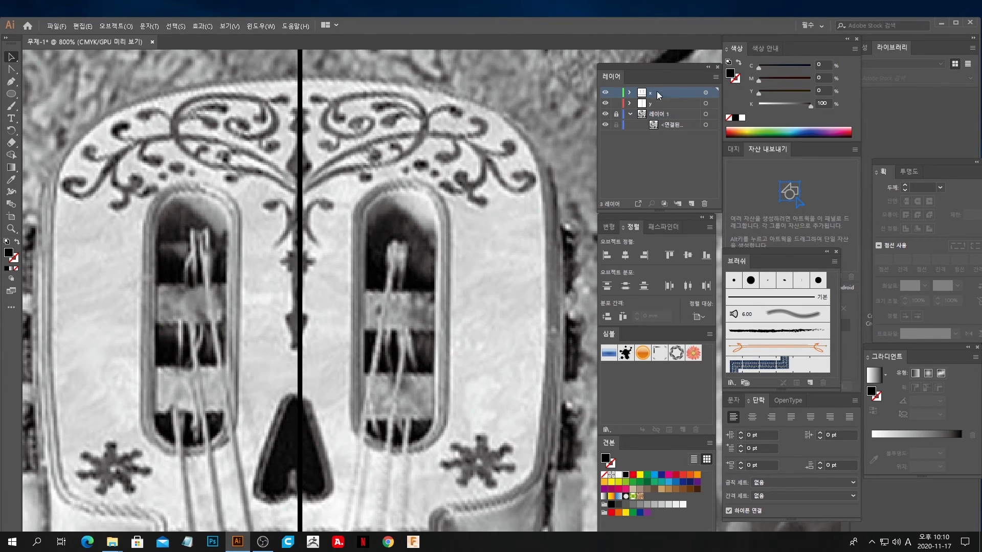
left_click(301, 179)
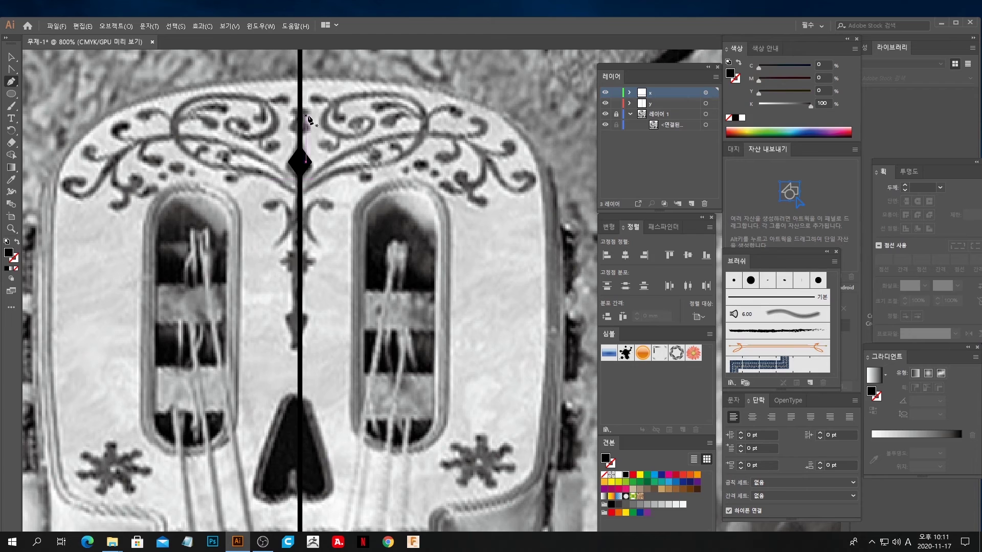
left_click(308, 164)
Step: Set the diamond's fill color to green (C 60.7, M 0, Y 98.76, K 0)
double_click(8, 252)
left_click(133, 49)
left_click_drag(159, 92, 159, 130)
left_click(247, 42)
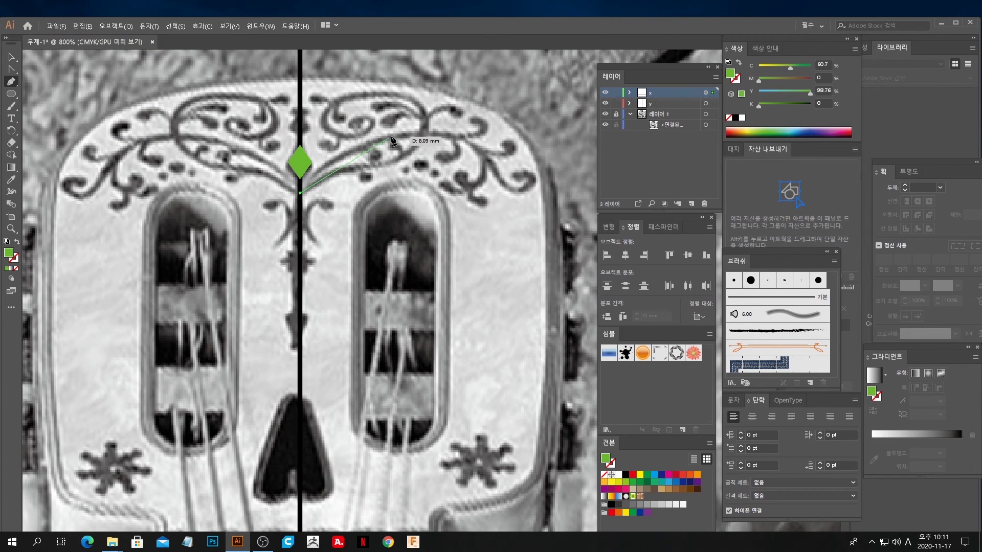
Step: Draw a curve along the headstock's scroll ornament and give it no fill and a red stroke (M 96.05, Y 94.71)
left_click_drag(420, 133, 502, 132)
left_click(17, 241)
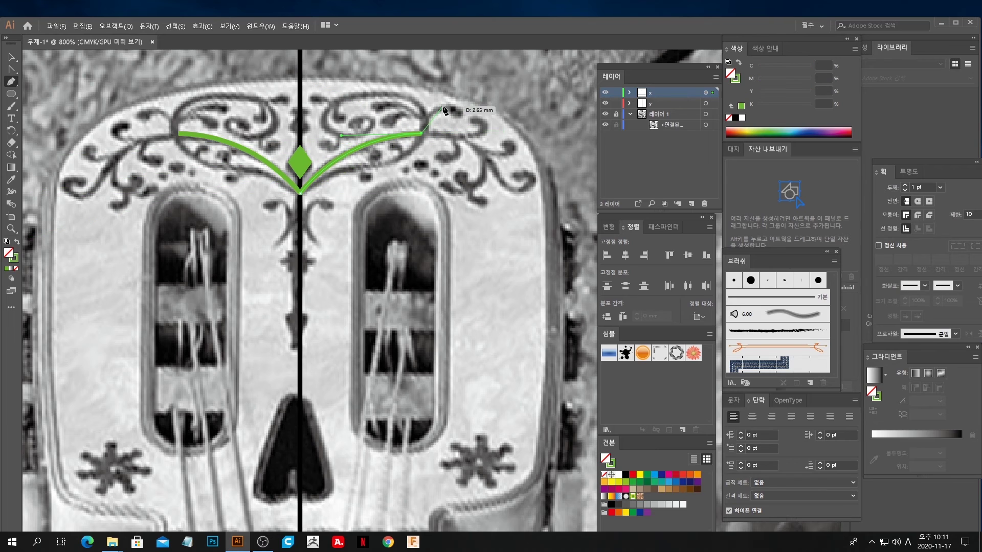
double_click(13, 258)
left_click_drag(158, 118, 158, 34)
left_click(247, 42)
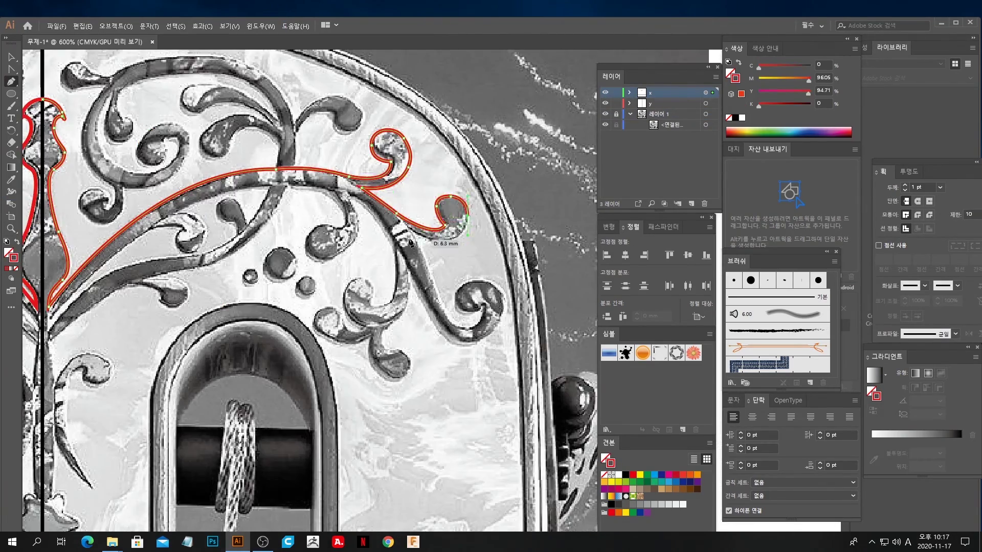
Step: Trace the outlines of the headstock's scroll ornaments with the Pen tool in red strokes
left_click(462, 317)
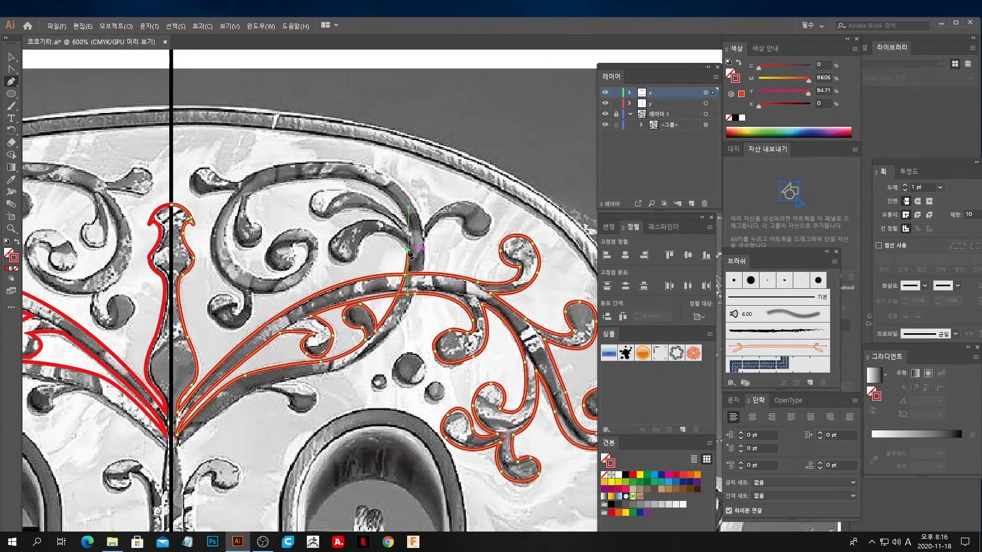
left_click(330, 178)
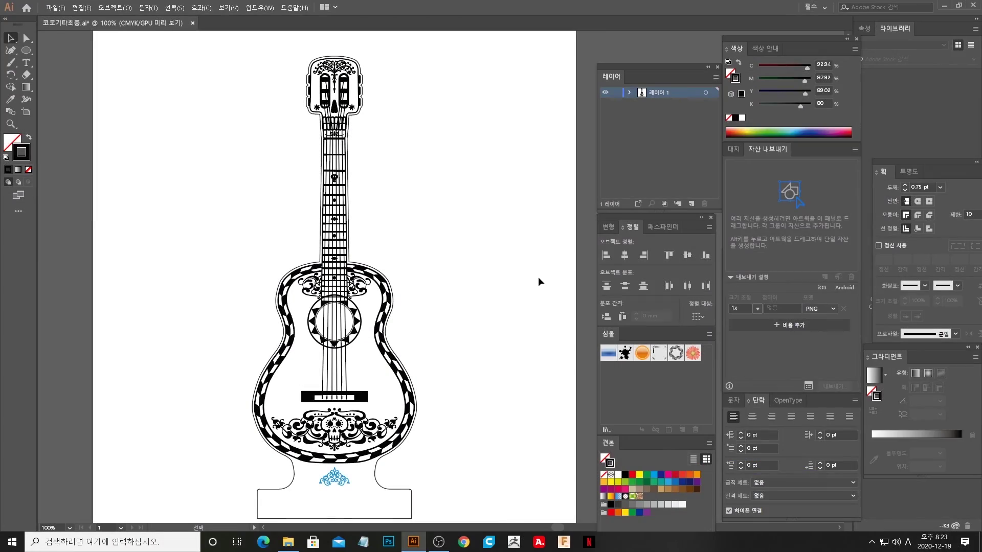
Step: Switch to Outline view and examine the finished guitar's paths from the headstock down to the base
left_click(228, 8)
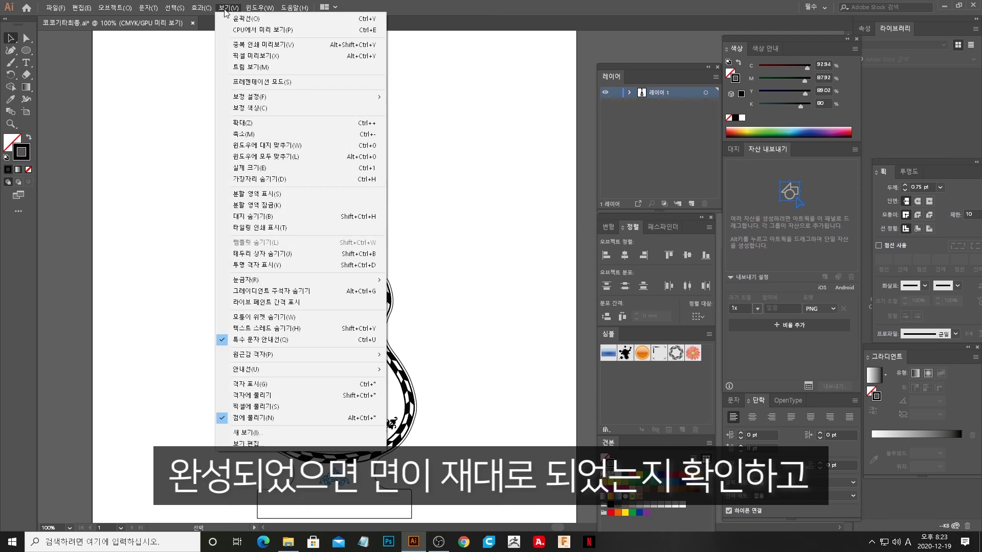
left_click(251, 19)
left_click_drag(239, 246, 394, 162)
scroll(394, 161, "up", 10)
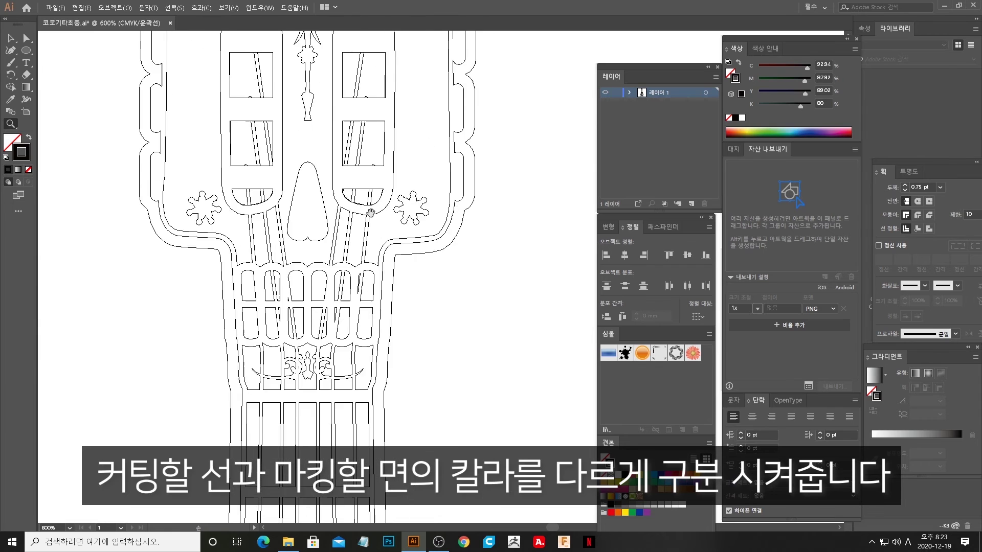
scroll(370, 212, "up", 5)
scroll(394, 349, "down", 15)
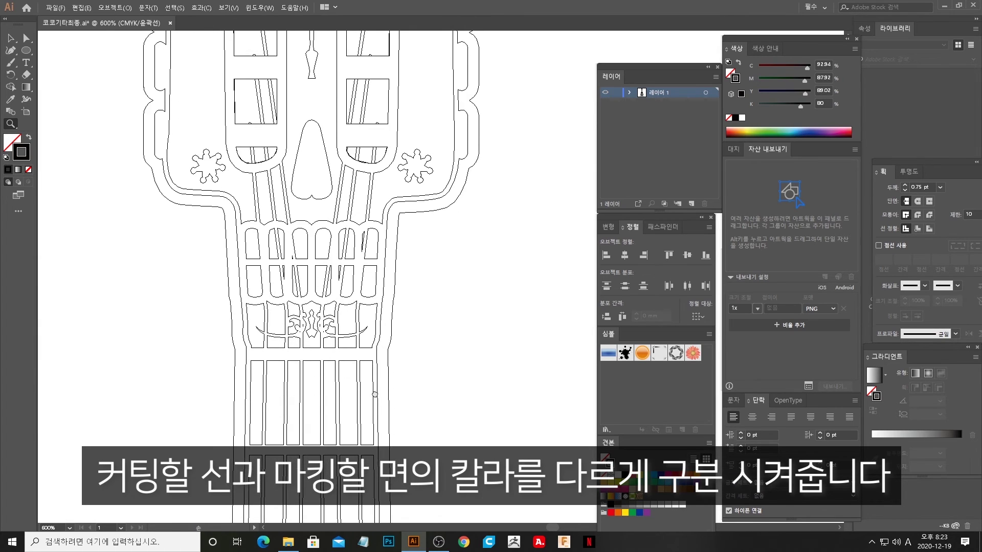
scroll(402, 364, "down", 15)
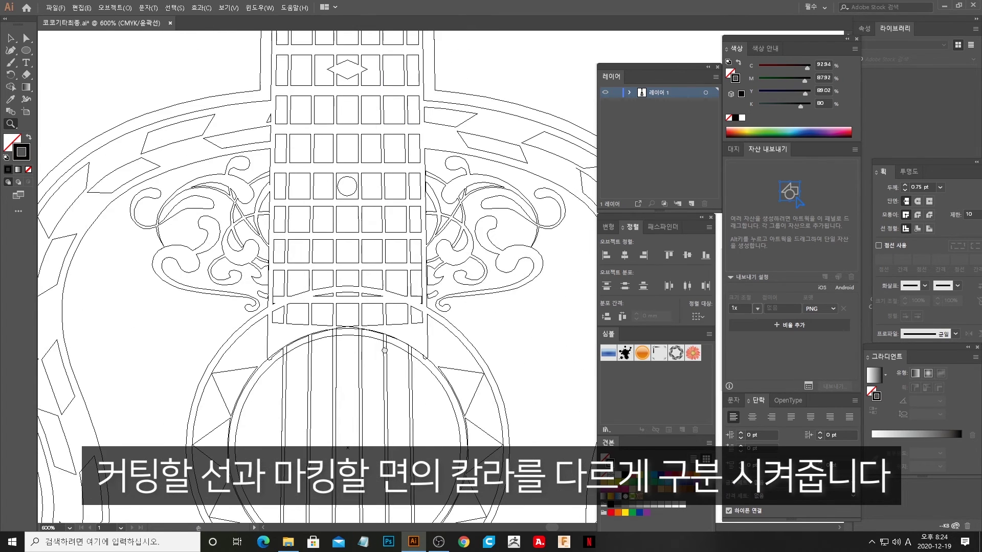
scroll(402, 364, "down", 15)
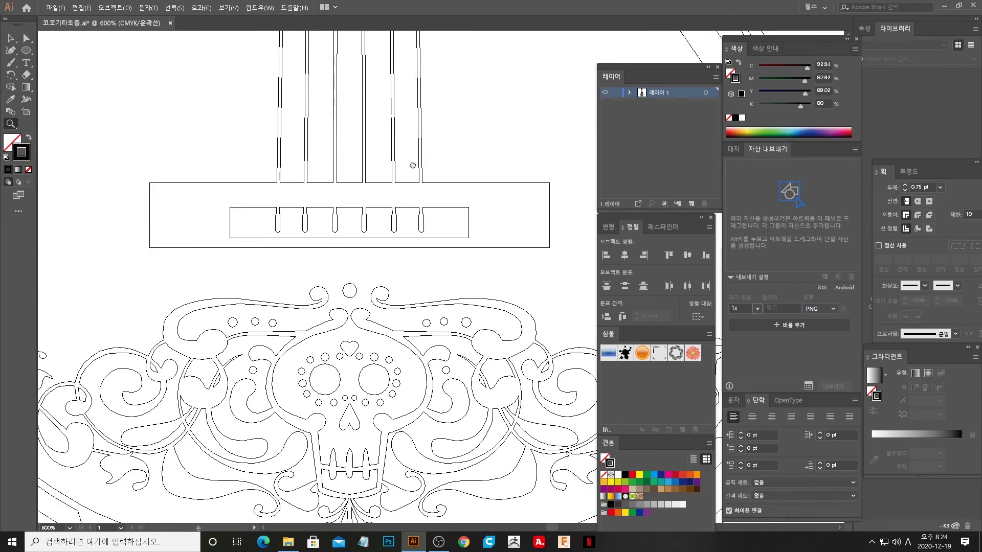
scroll(442, 304, "up", 3)
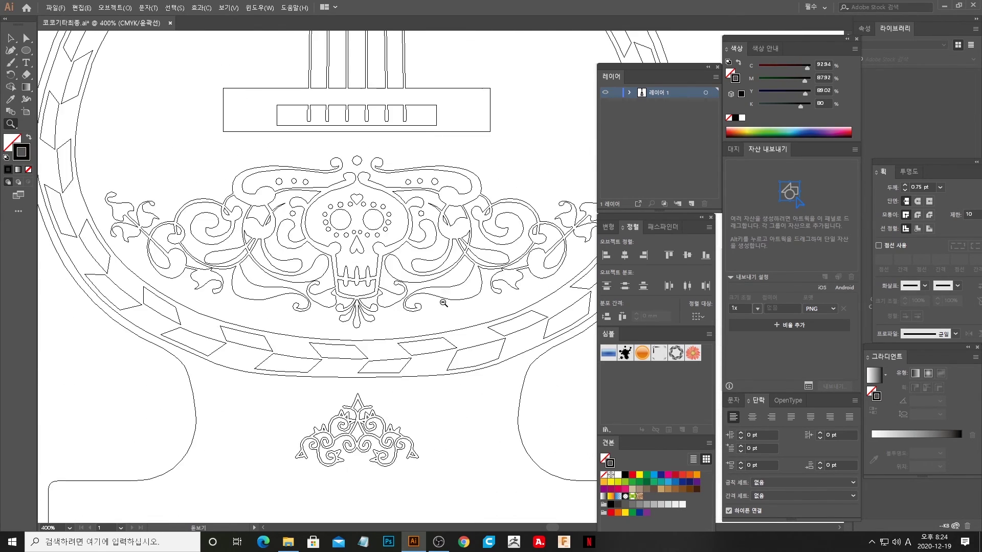
scroll(399, 274, "up", 3)
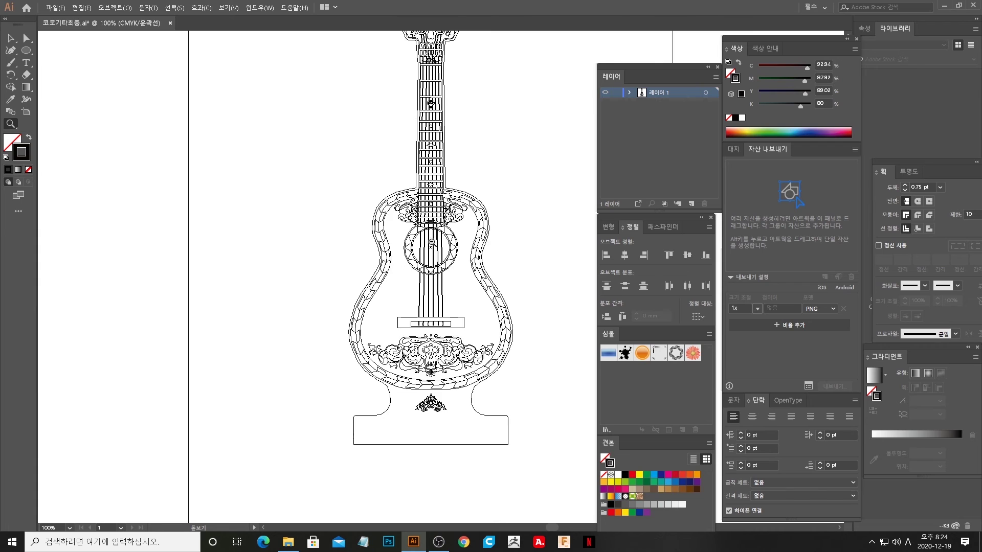
Step: Return to GPU Preview and set the stroke of the guitar's outer outline and headstock slot cutouts to red (FF0000)
left_click(223, 8)
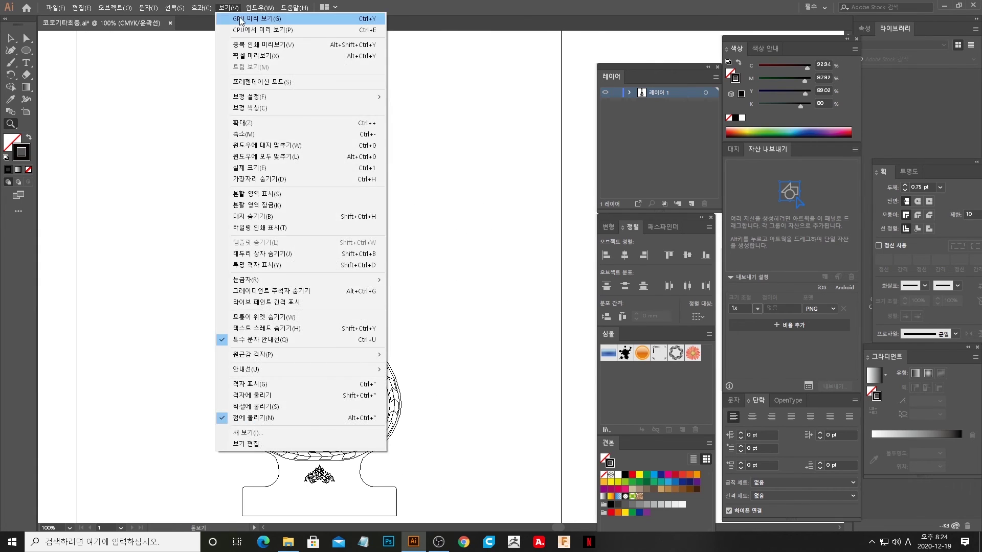
left_click(235, 19)
left_click_drag(283, 55, 332, 144)
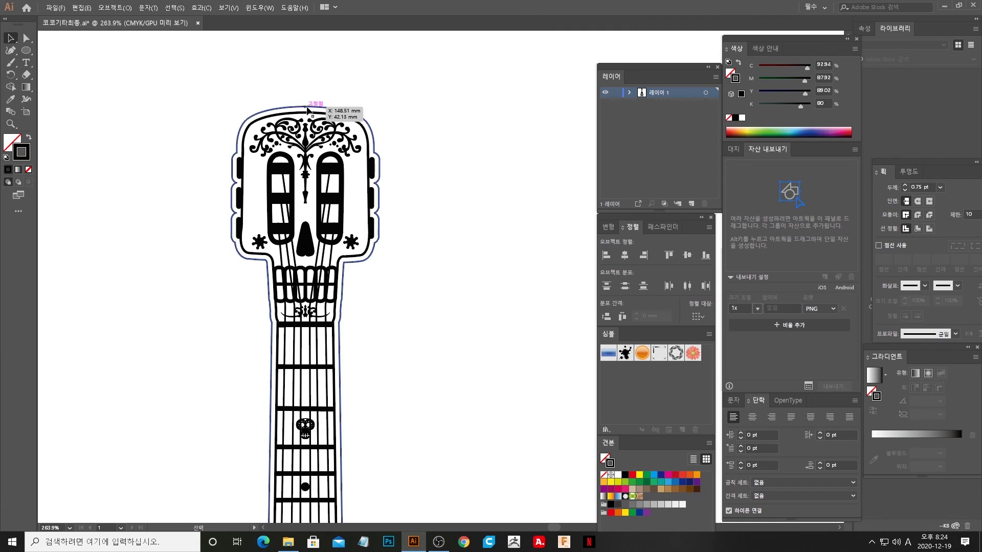
left_click(309, 106)
double_click(28, 150)
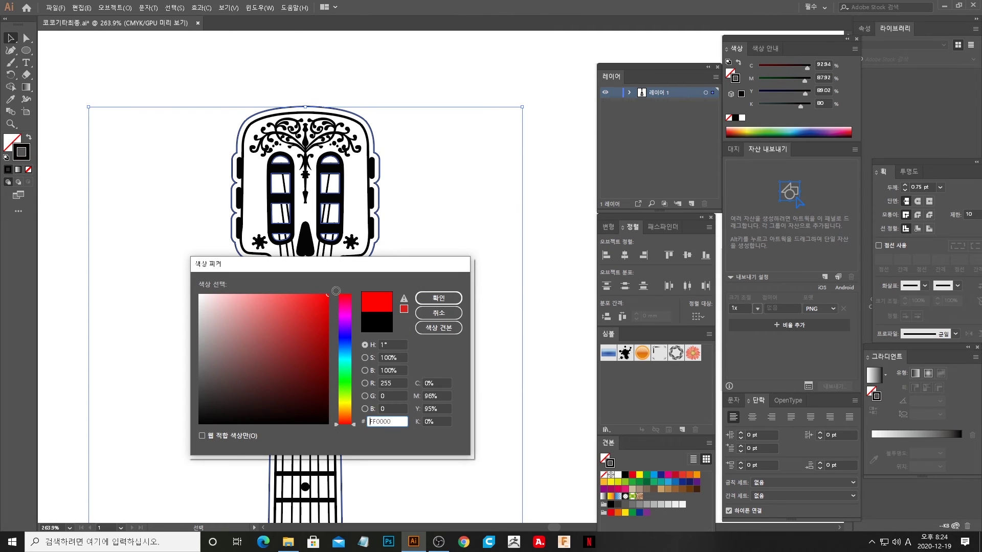
left_click(439, 298)
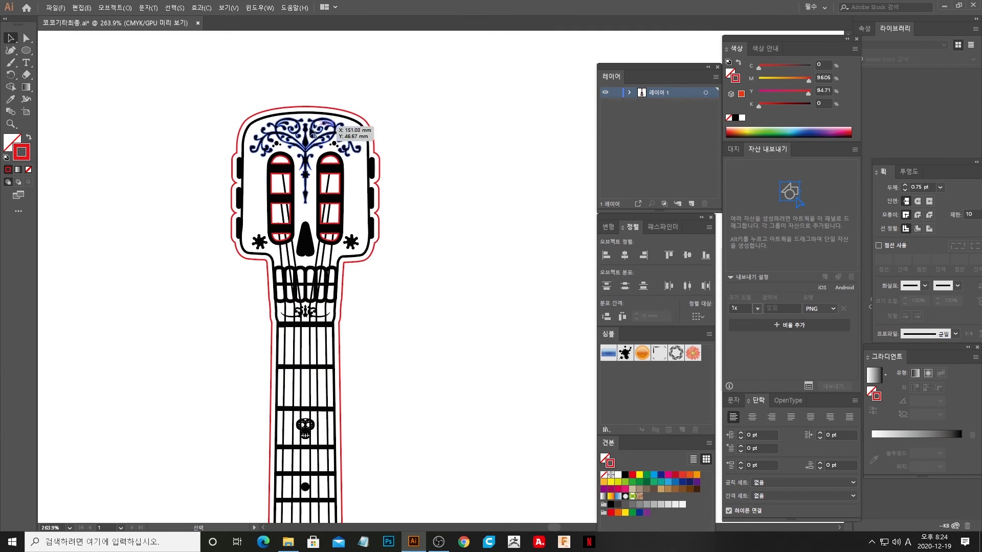
Step: Set the fill of the guitar's black engraving artwork to blue (2590E8)
double_click(13, 144)
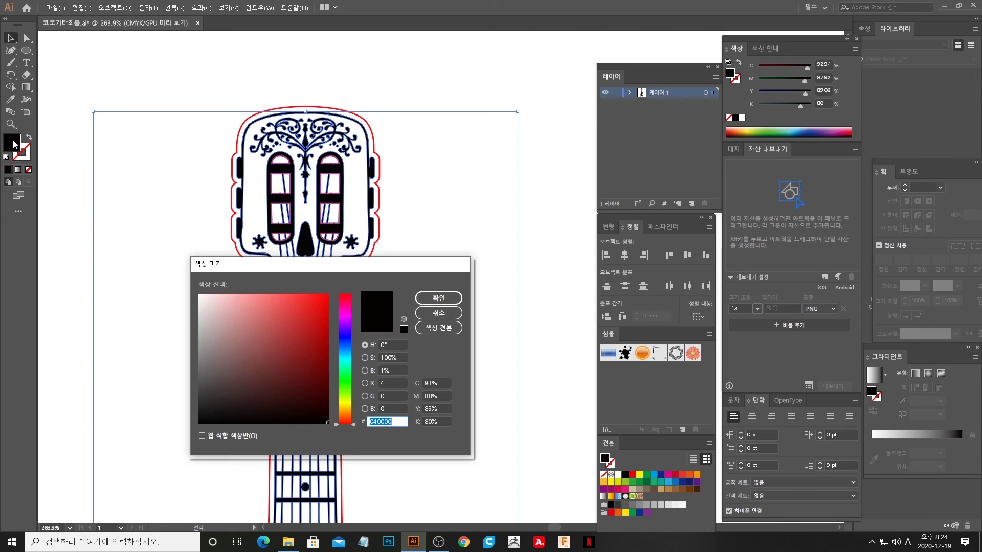
left_click(346, 357)
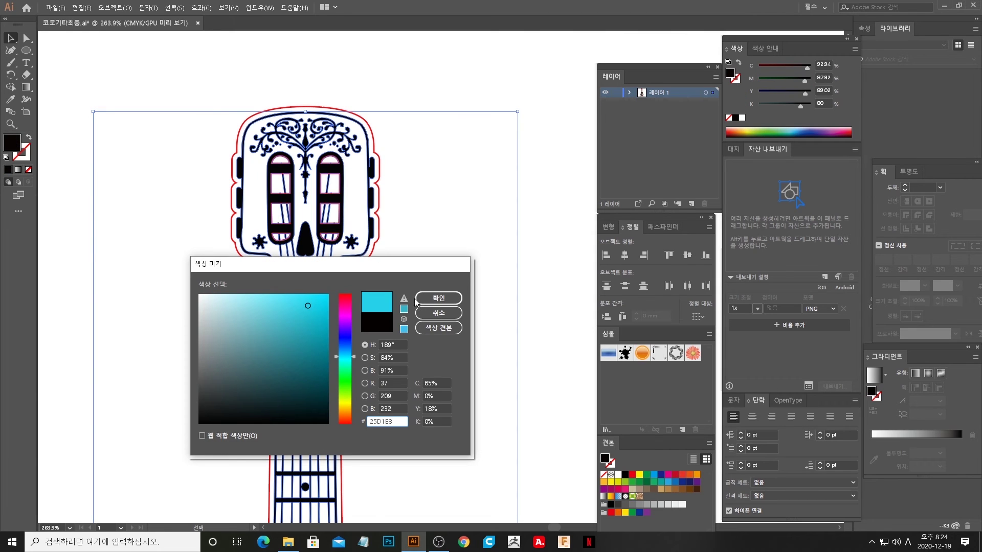
left_click(352, 351)
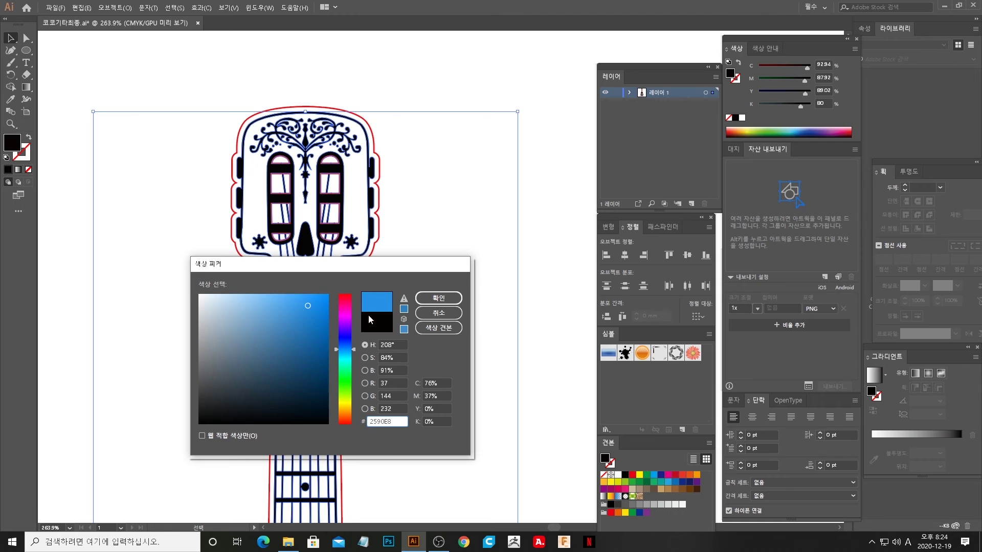
left_click(429, 301)
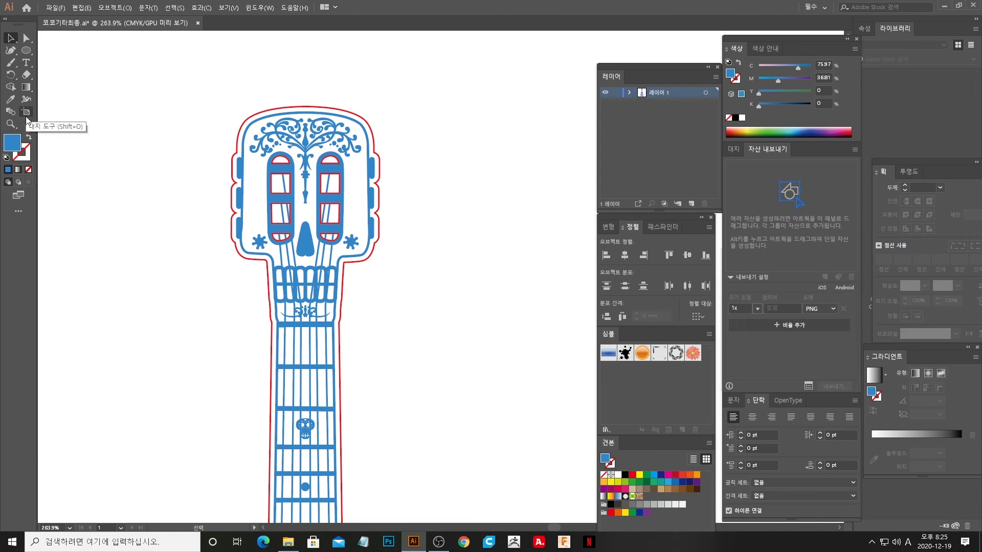
key("ctrl+1")
left_click_drag(433, 320, 388, 267)
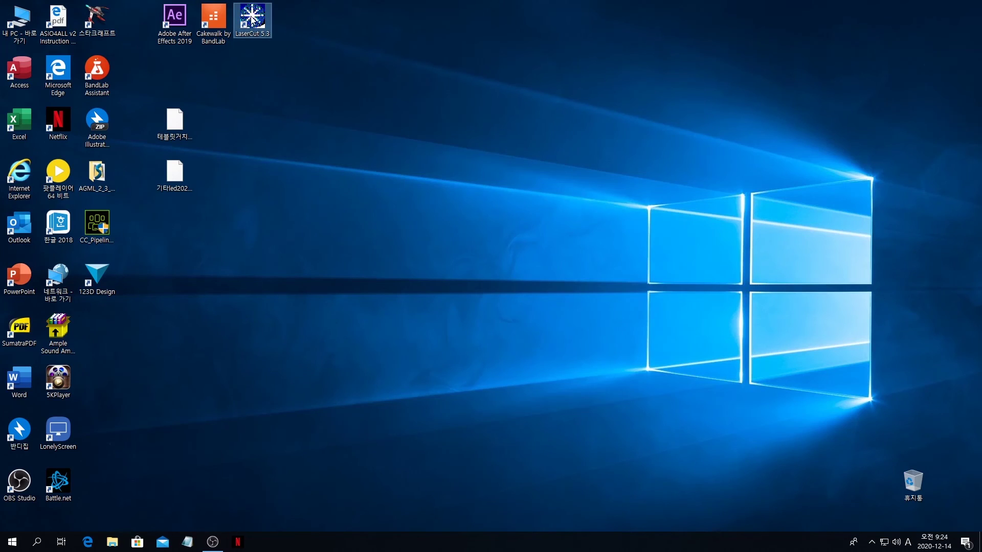
Step: Launch LaserCut 5.3 and open the jig project file 1led지그틀.ecp from the 각종지그틀 folder
double_click(251, 17)
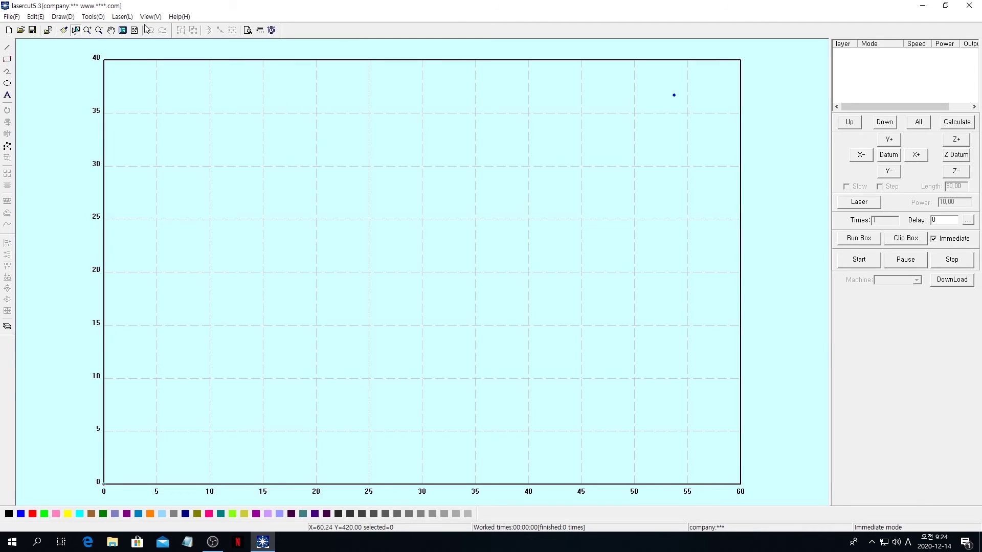
left_click(14, 17)
left_click(21, 41)
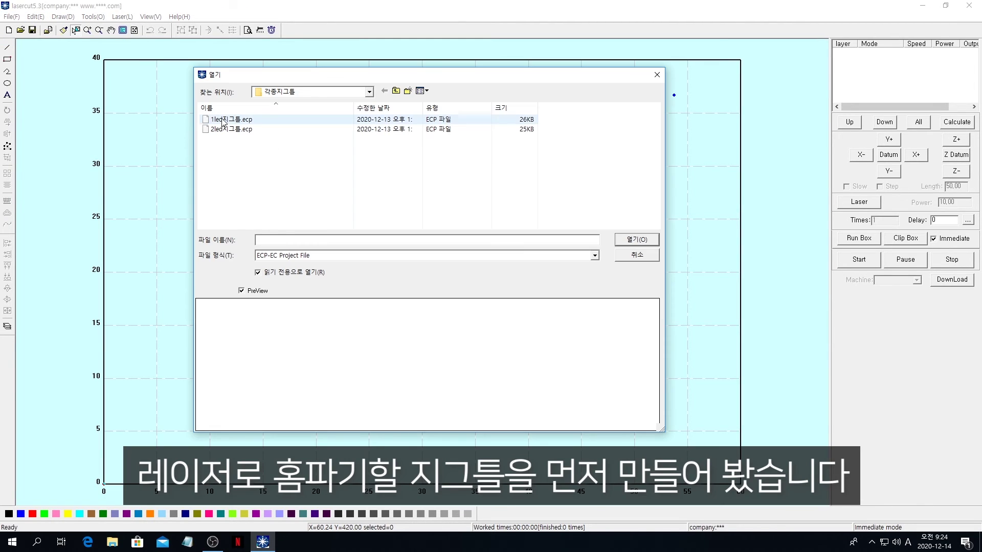
left_click(636, 239)
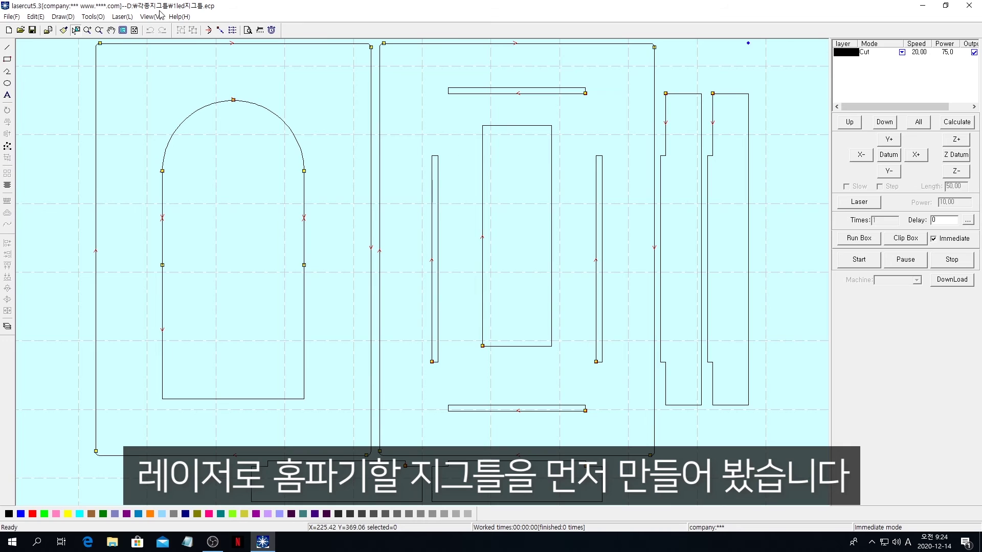
left_click(99, 29)
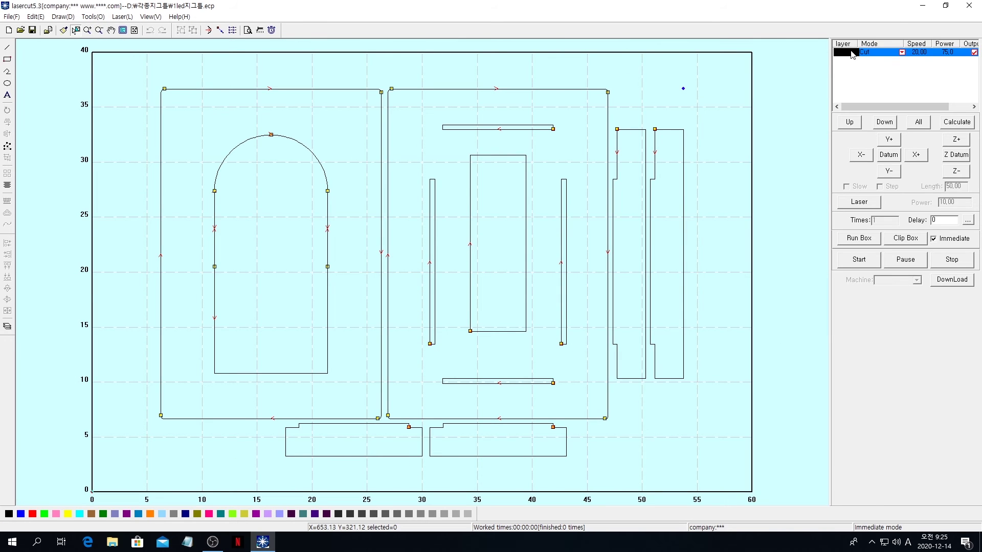